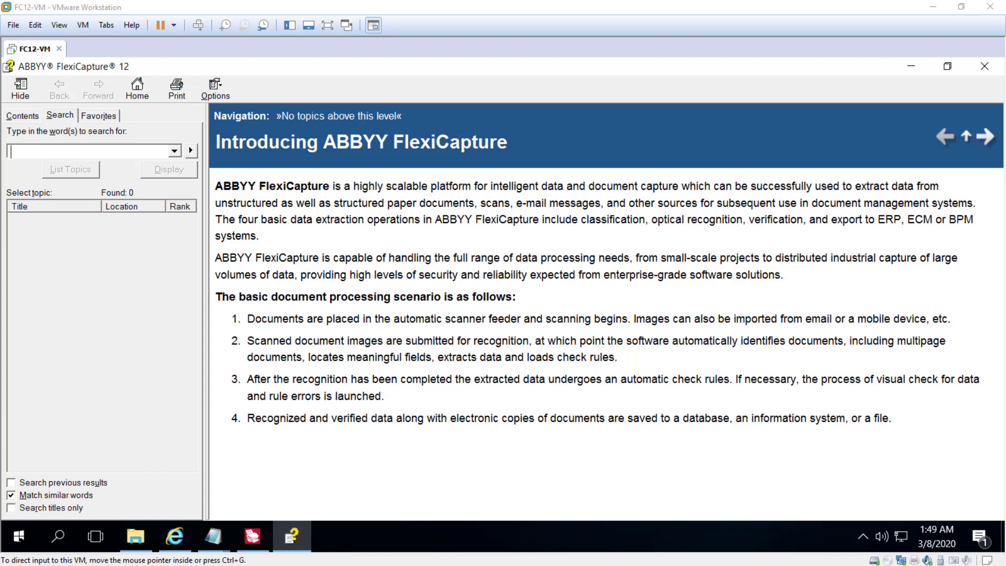
Step: Launch the Administration and Monitoring Console from the ABBYY FlexiCapture 12 Servers Start menu group
click(23, 535)
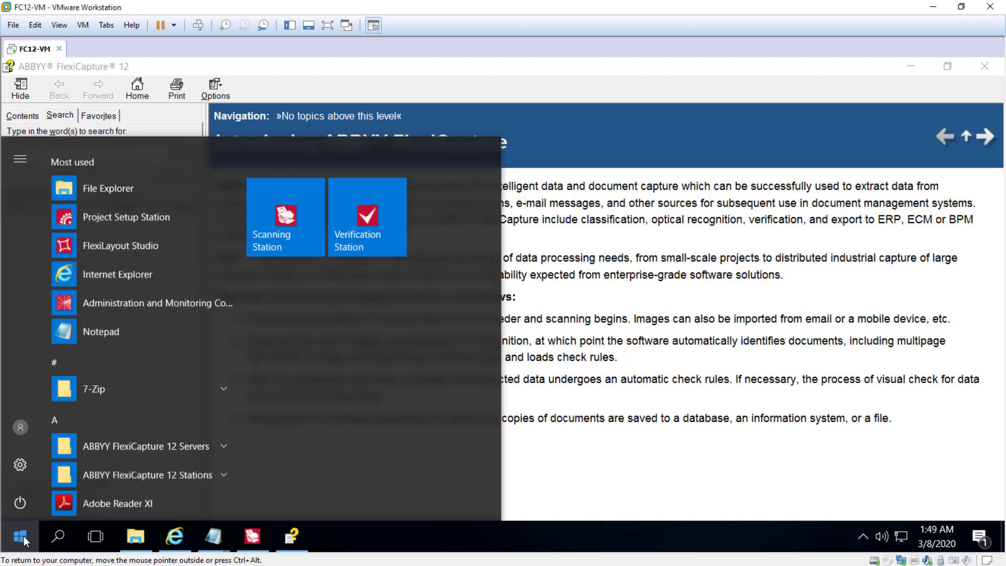
click(222, 439)
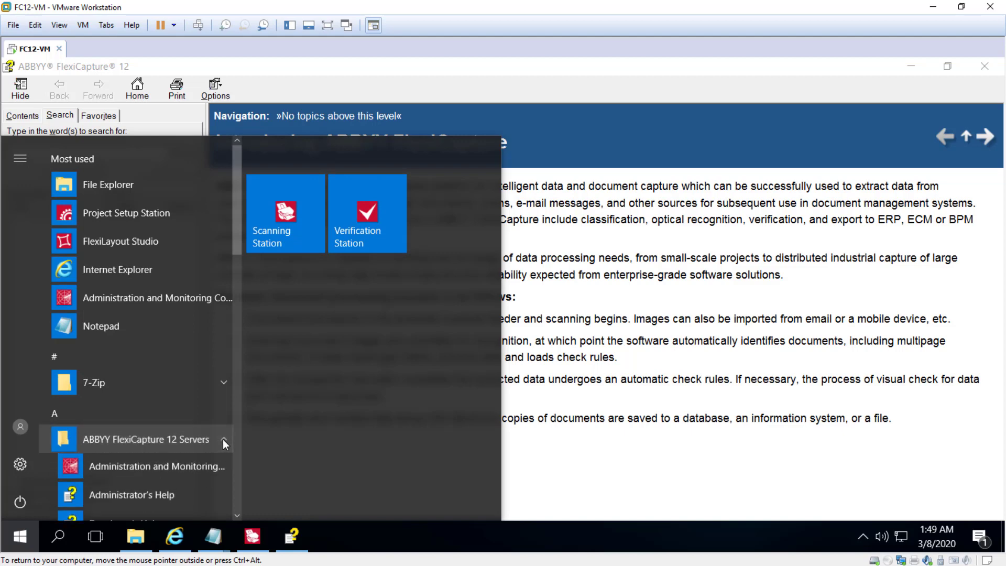
click(177, 467)
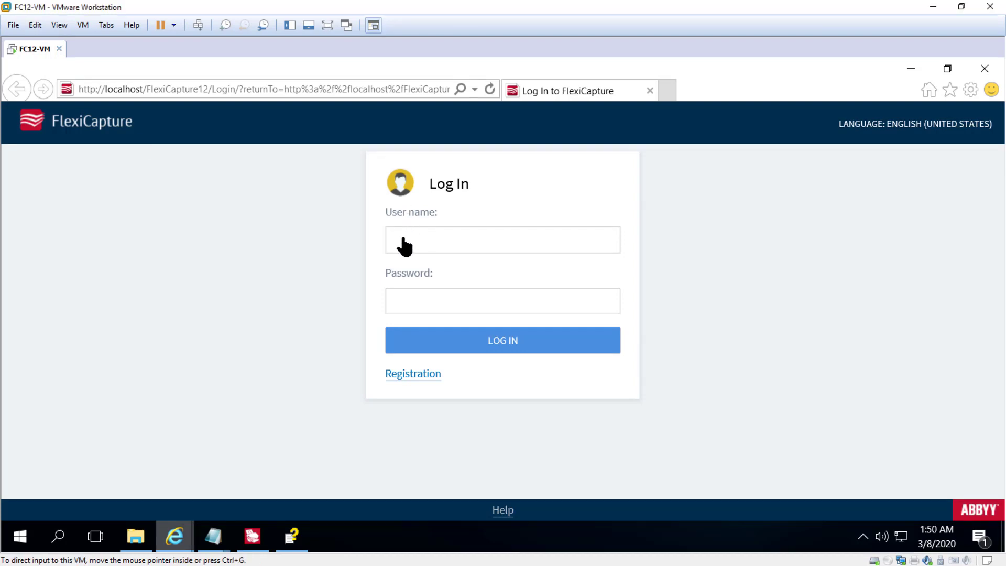
Step: Log in to the Monitoring Console with the user name and account password
key(ctrl+v)
click(415, 310)
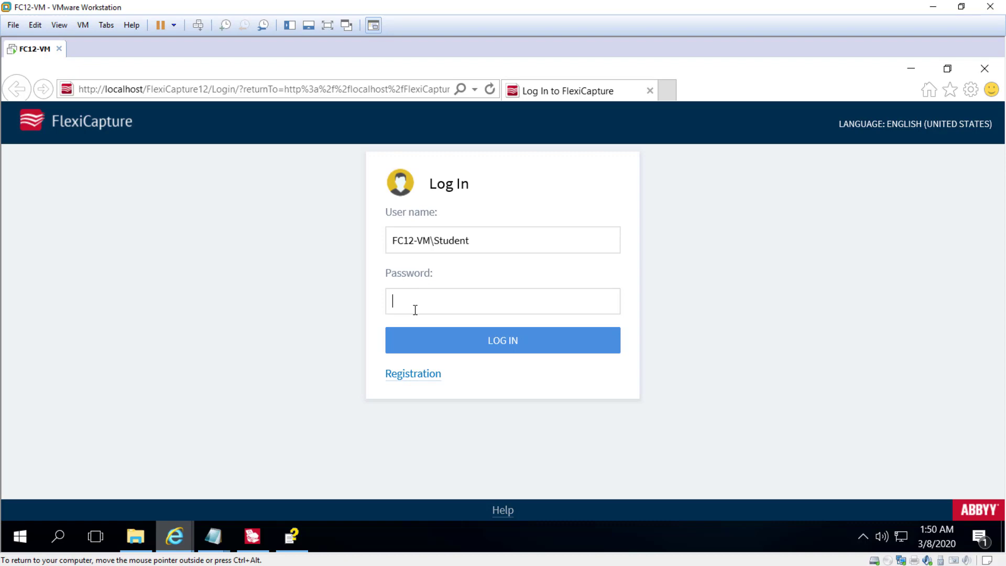
text(********)
key(Return)
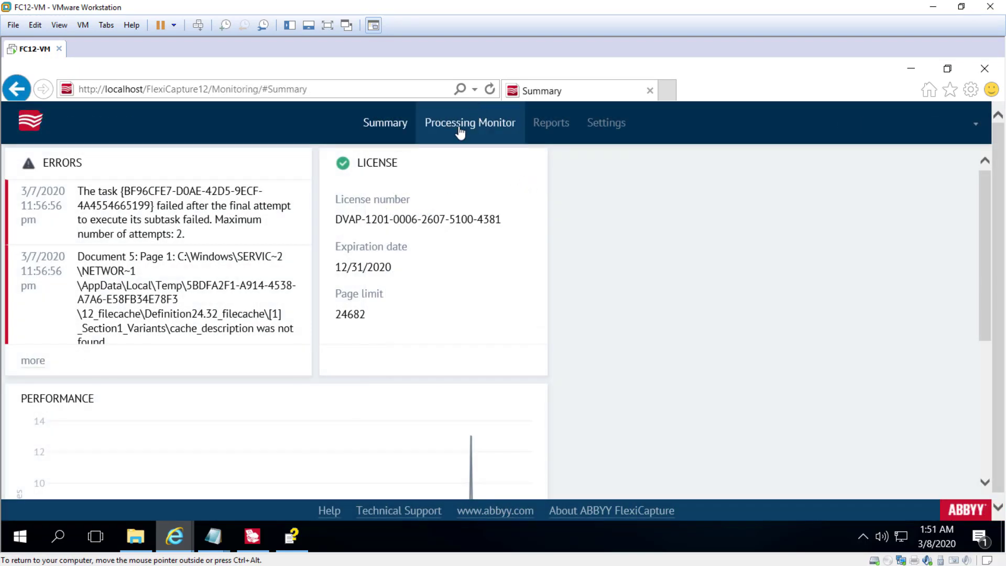
Step: Show the Processing Monitor's task list, with 10 waiting Verification tasks
click(460, 128)
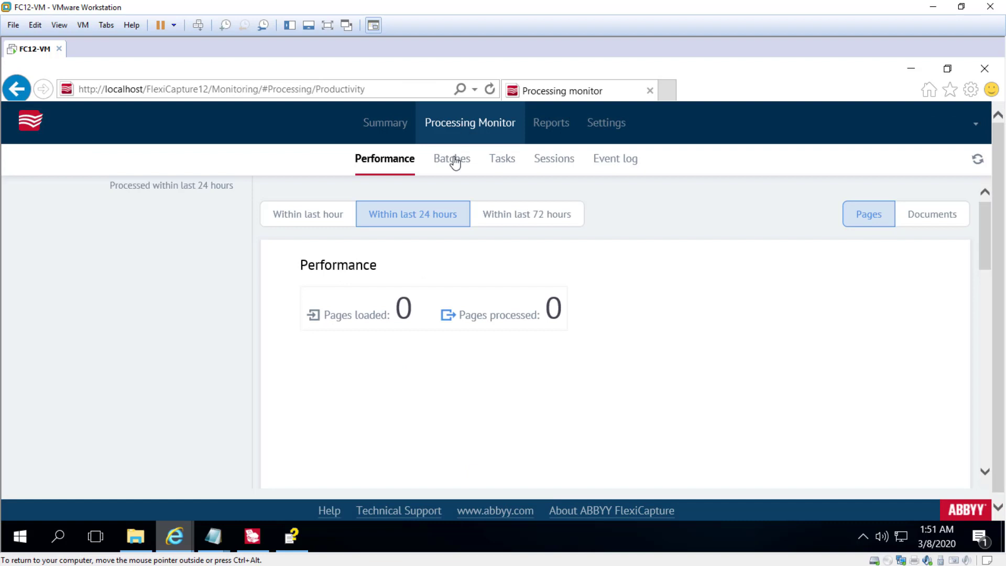
click(453, 160)
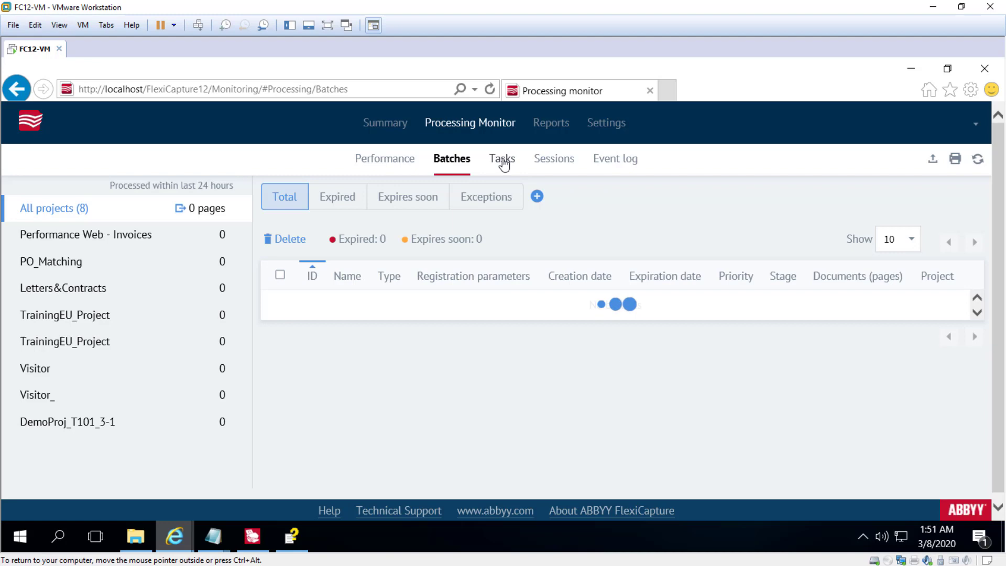
click(502, 161)
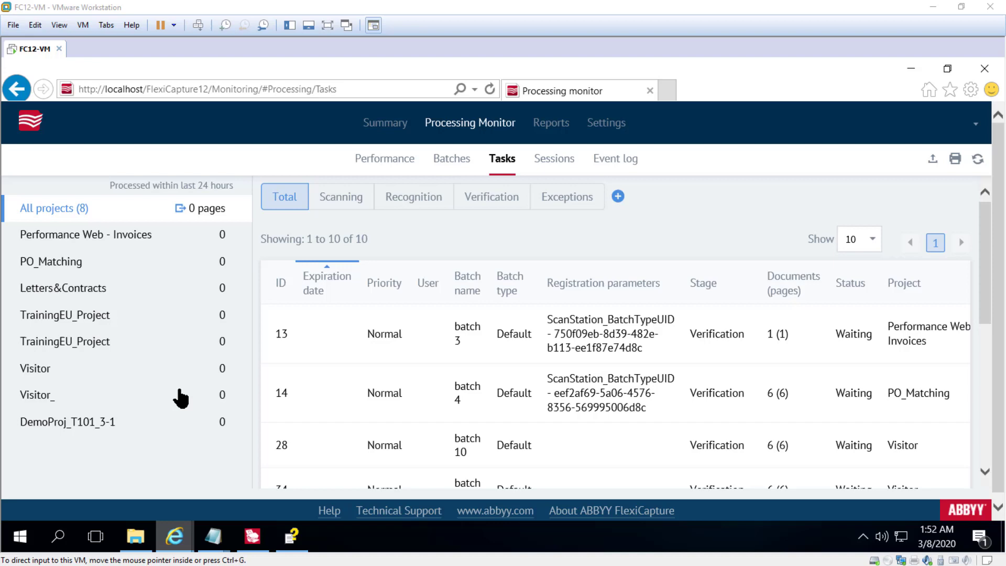
click(22, 535)
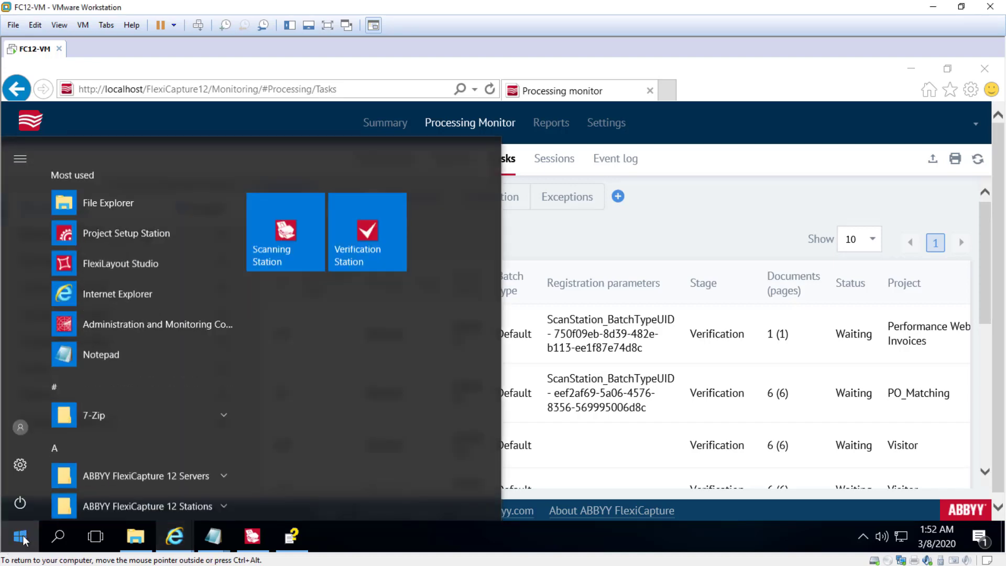
click(22, 535)
click(22, 535)
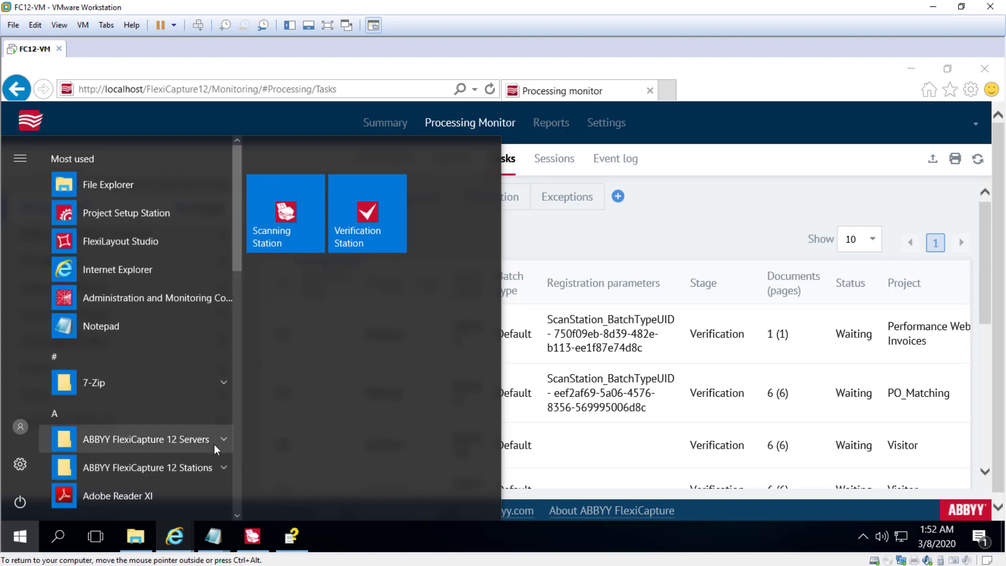
click(219, 439)
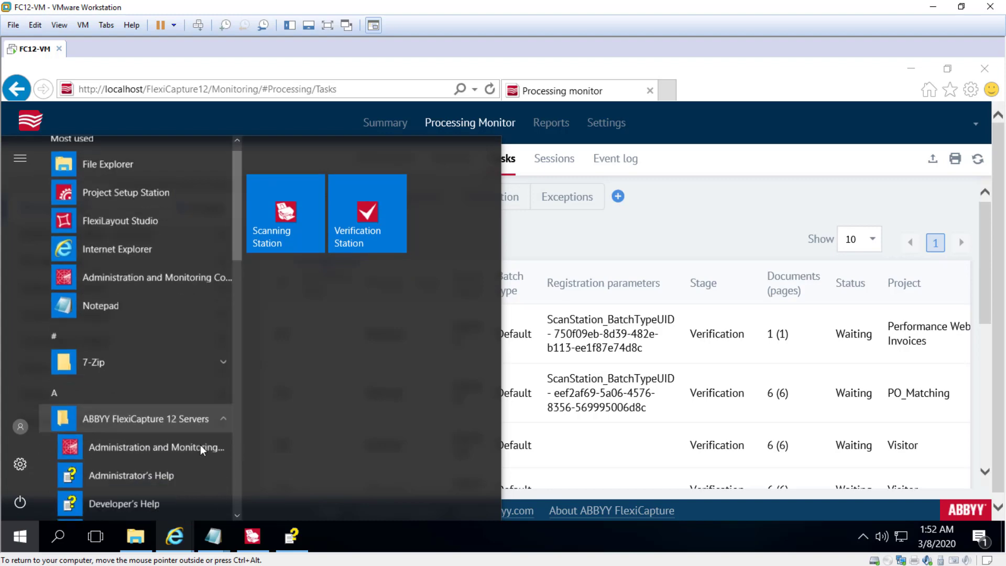
click(198, 445)
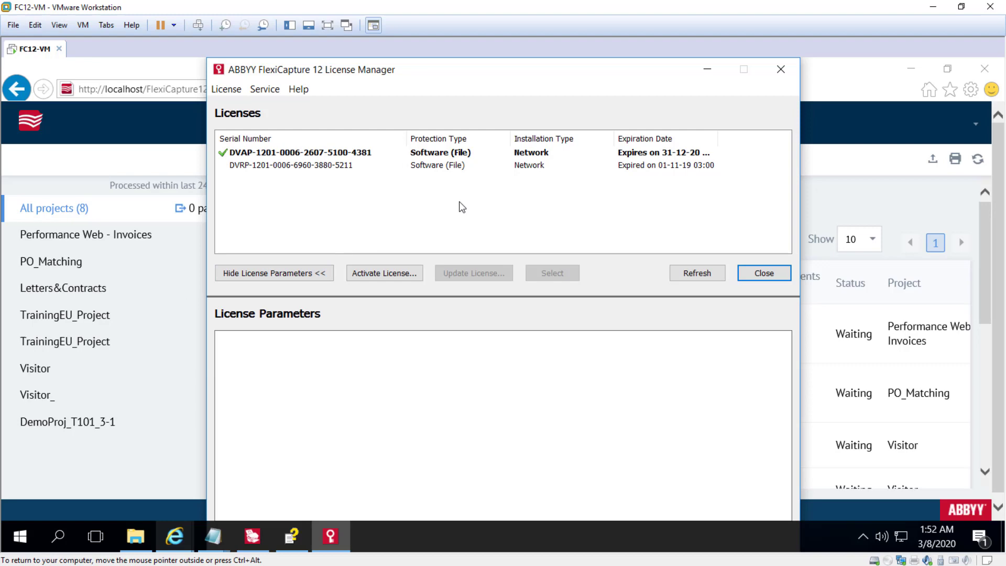
click(331, 152)
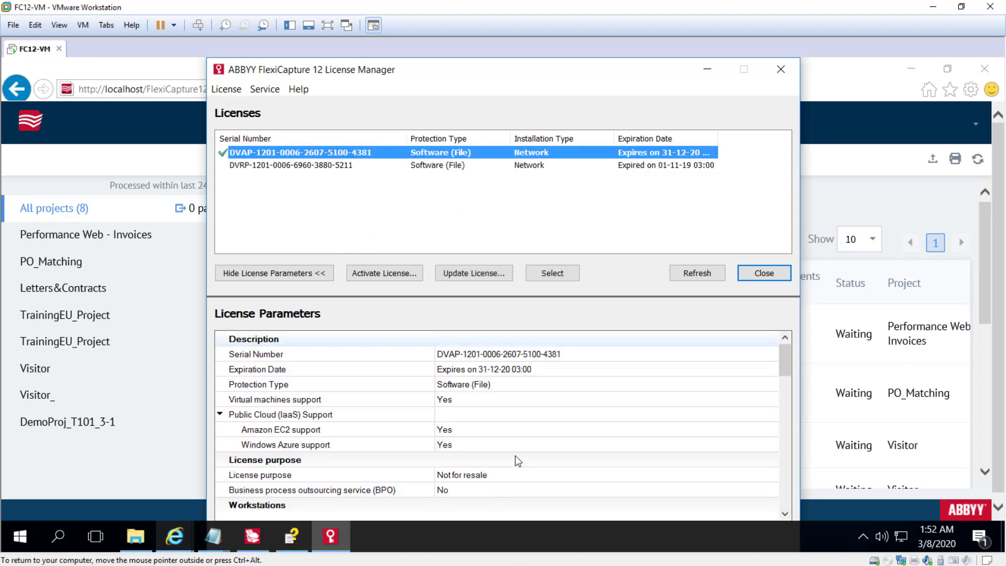
scroll(502, 424, down, 6)
scroll(502, 422, down, 3)
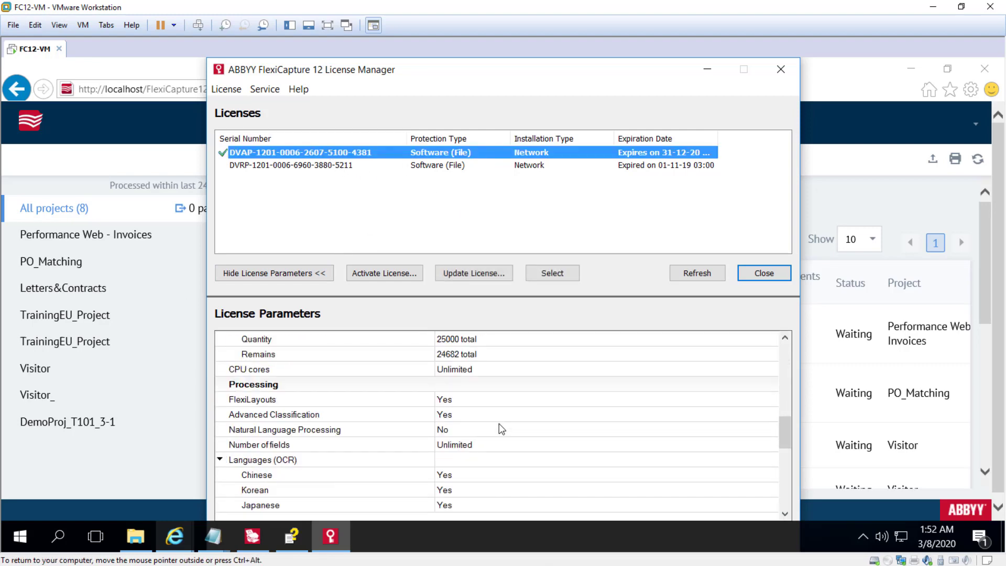
scroll(500, 428, up, 3)
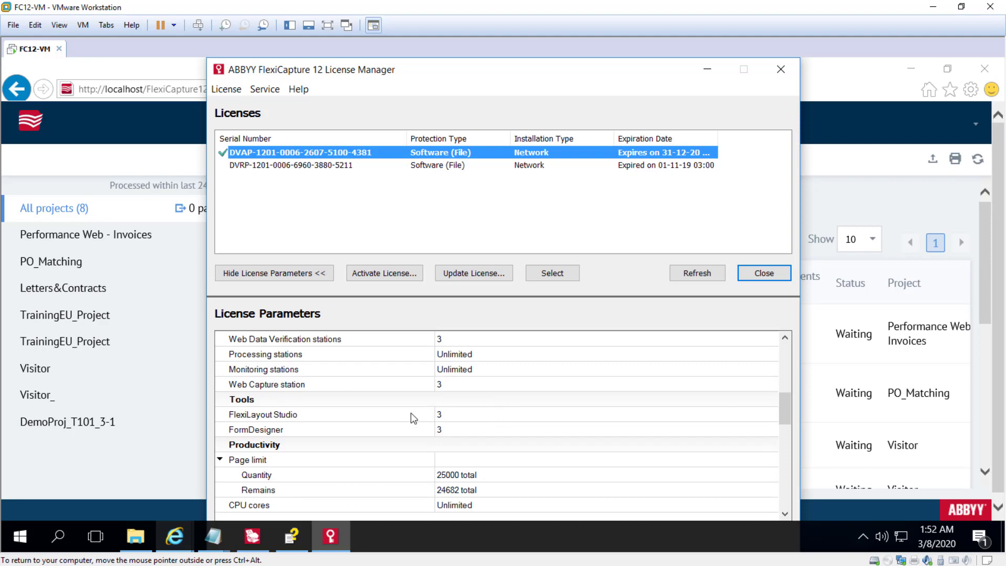
click(780, 69)
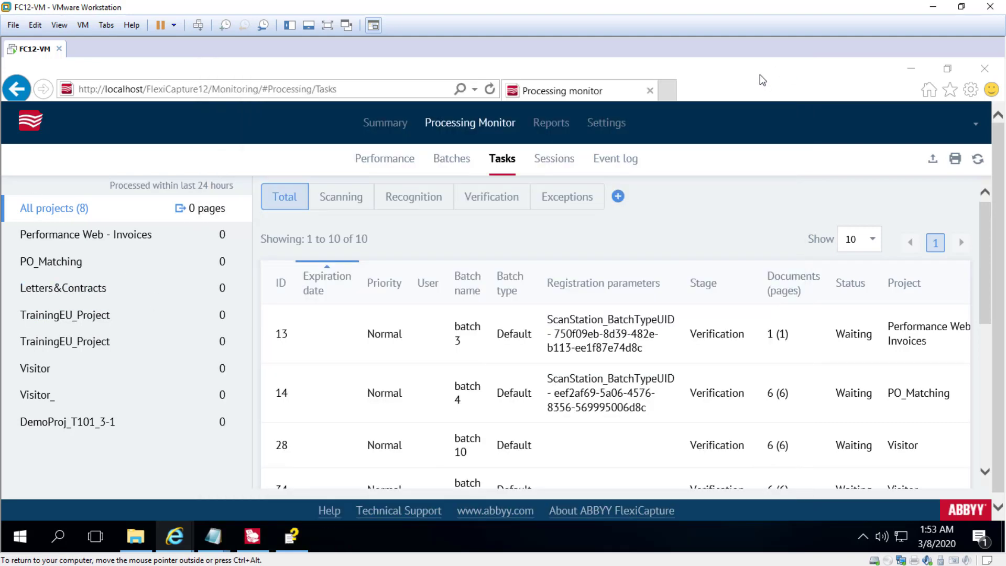
click(16, 539)
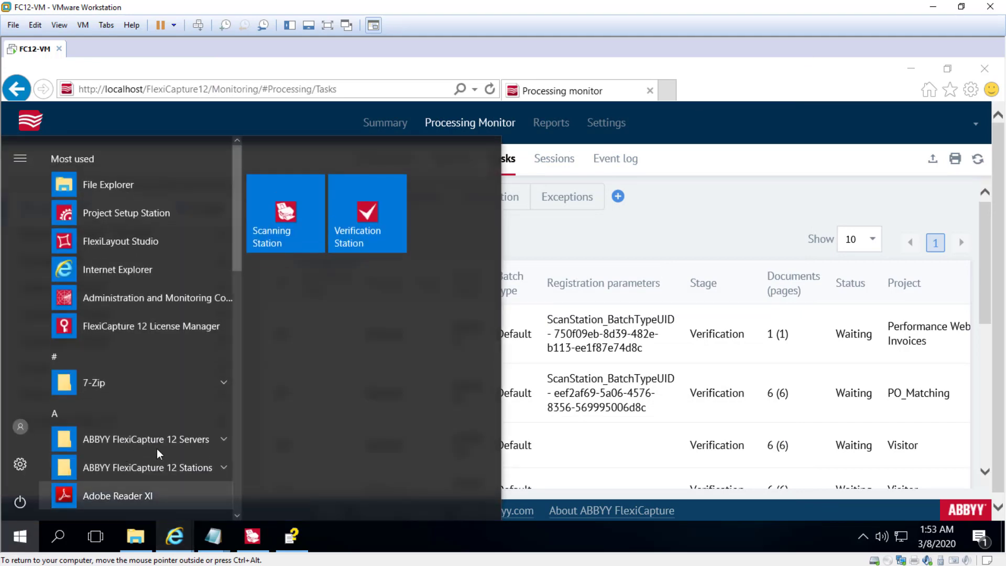
click(219, 439)
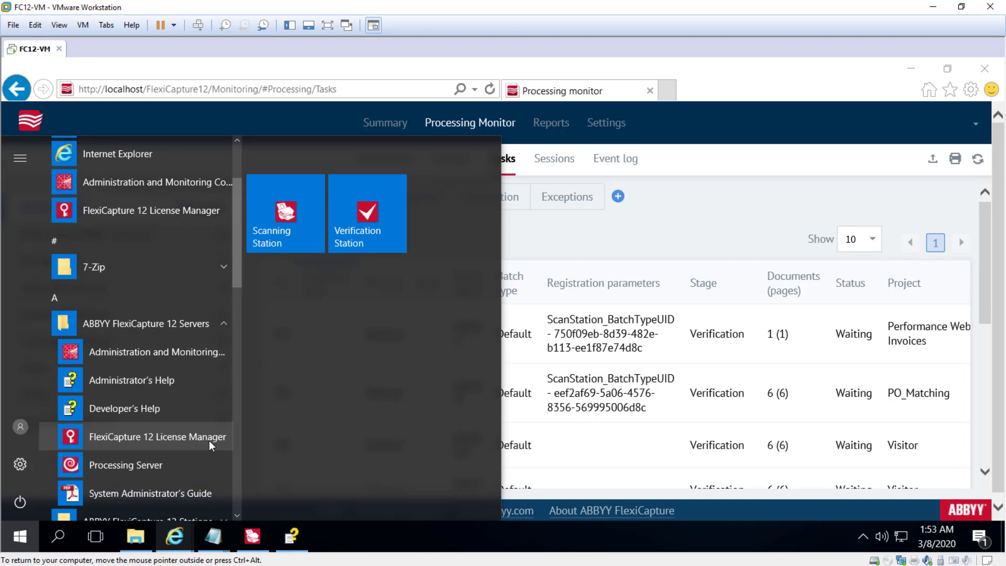
click(117, 464)
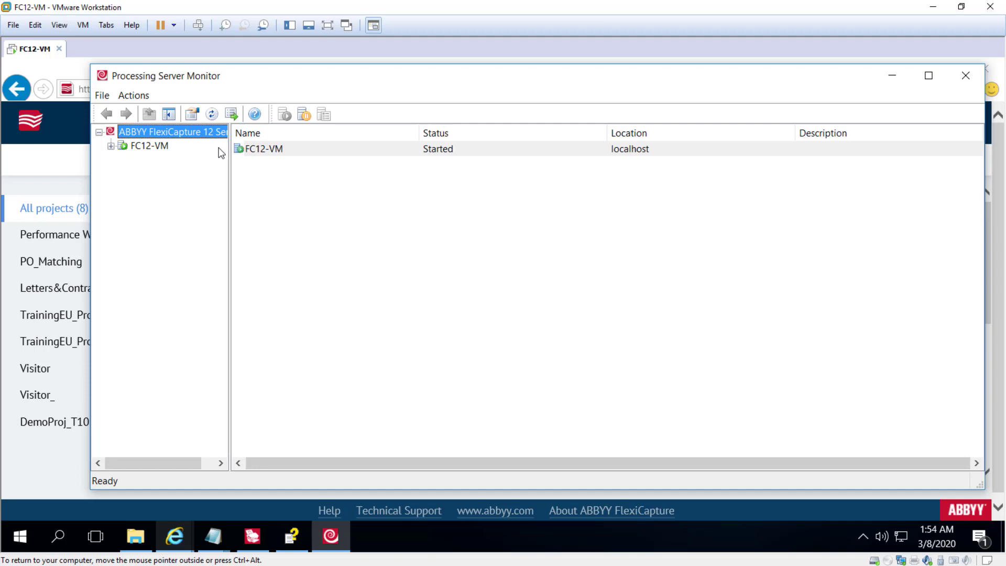
click(110, 146)
click(159, 159)
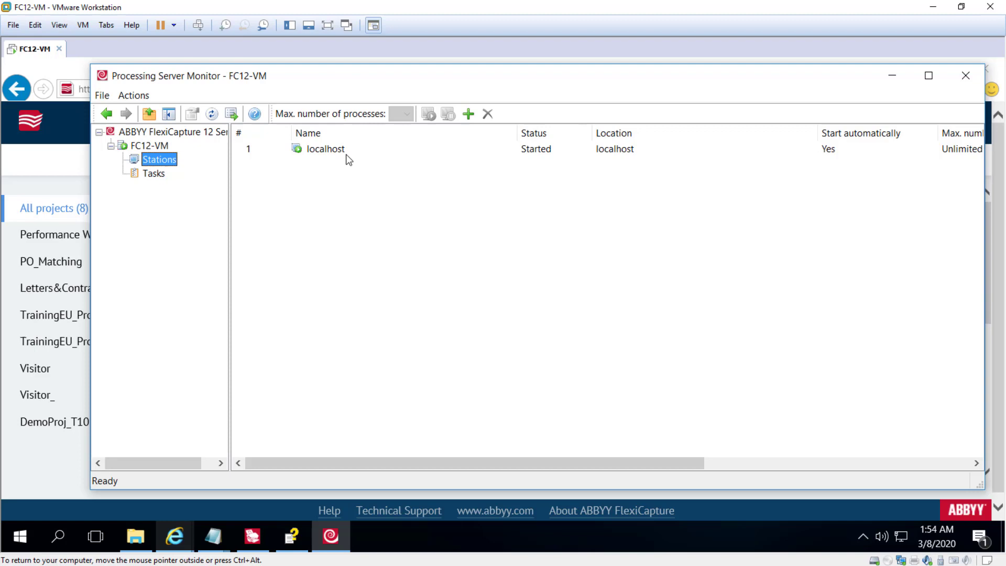
key(alt+F4)
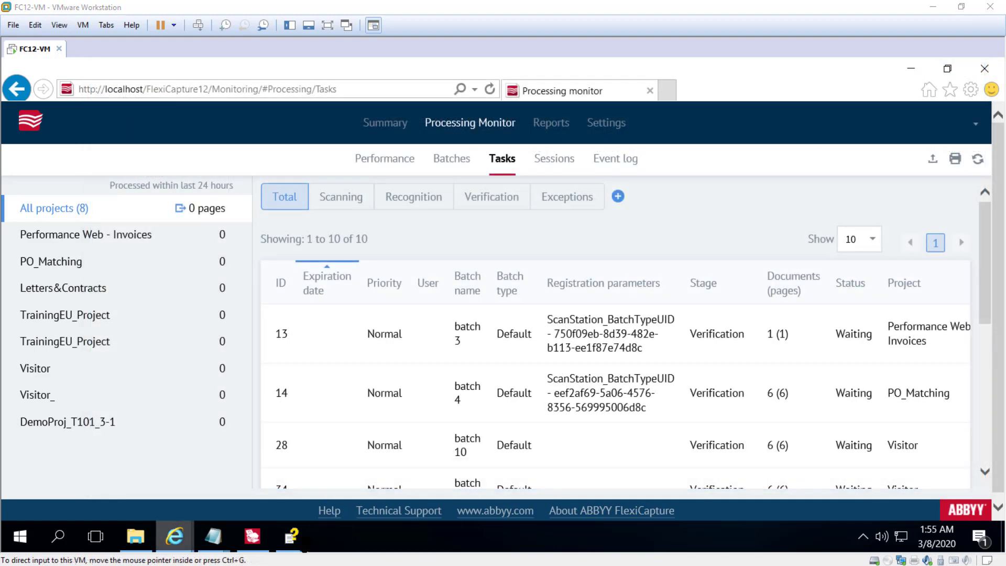
Step: Start Project Setup Station from the ABBYY FlexiCapture 12 Stations group and close the Open Project dialog
mouse_move(292, 540)
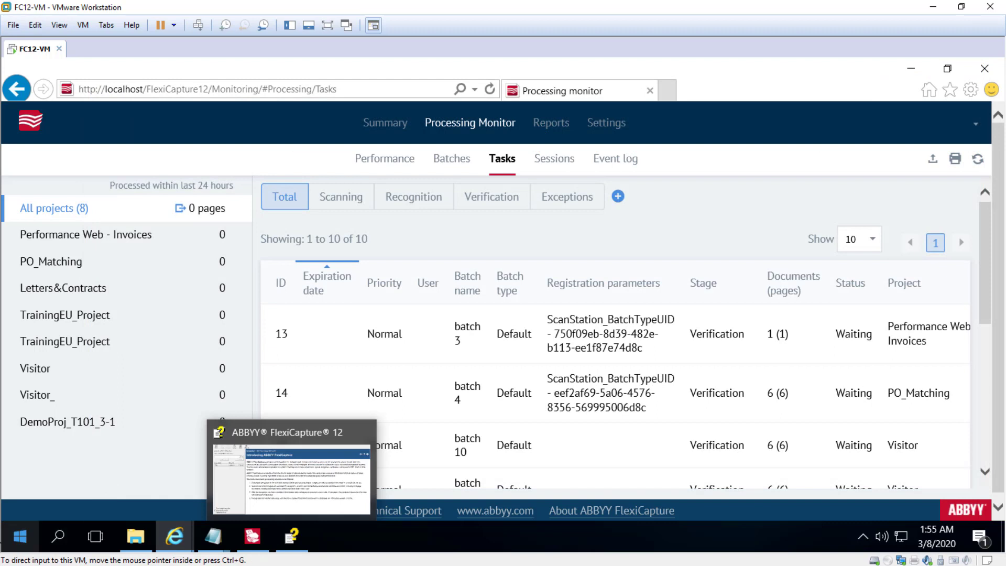
click(21, 539)
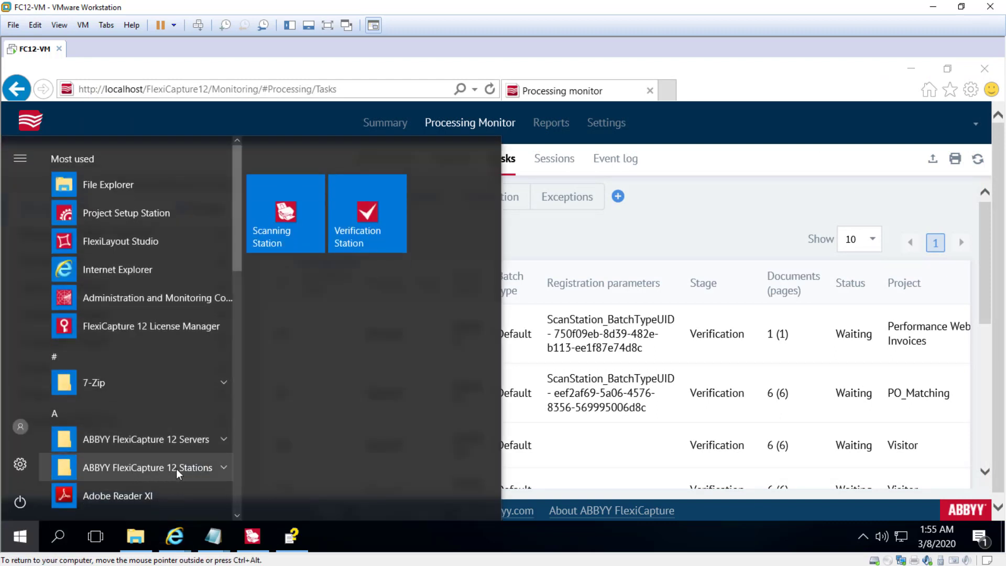
click(219, 469)
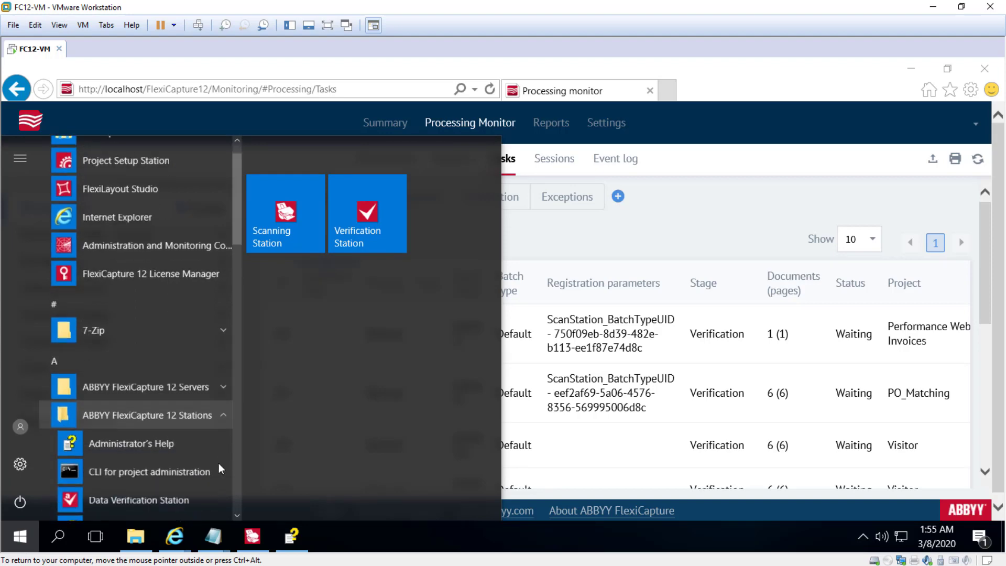
scroll(215, 461, down, 2)
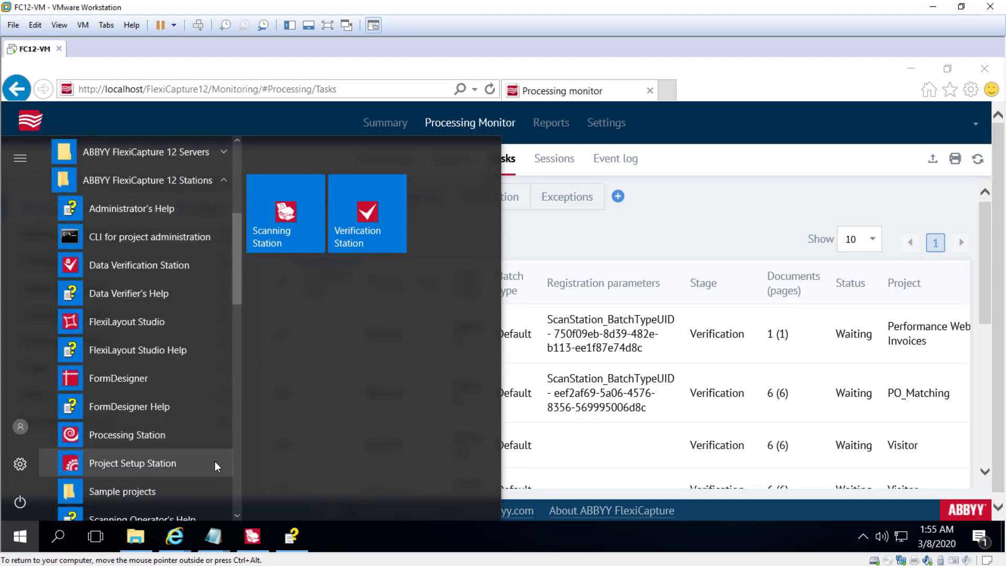
click(162, 465)
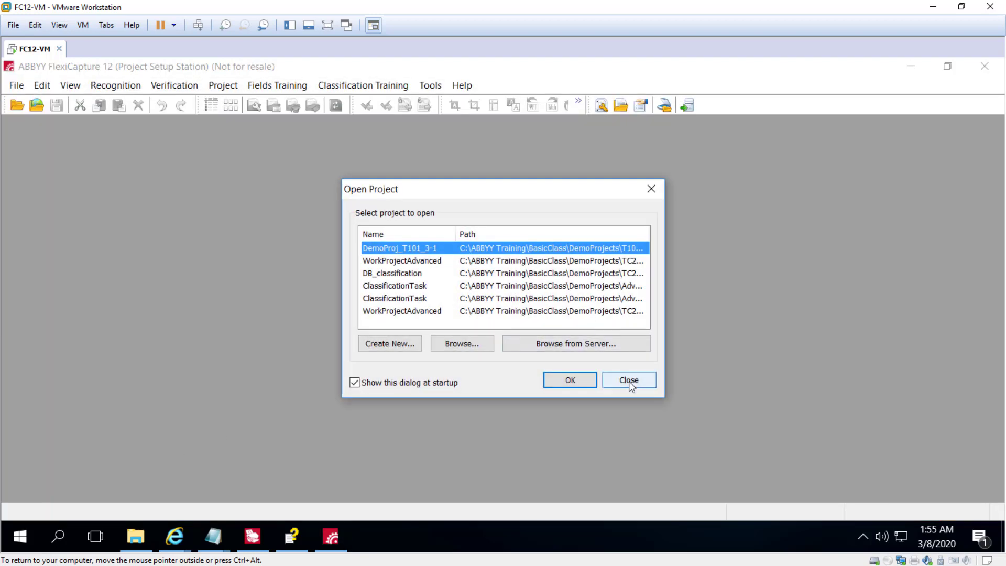
click(629, 380)
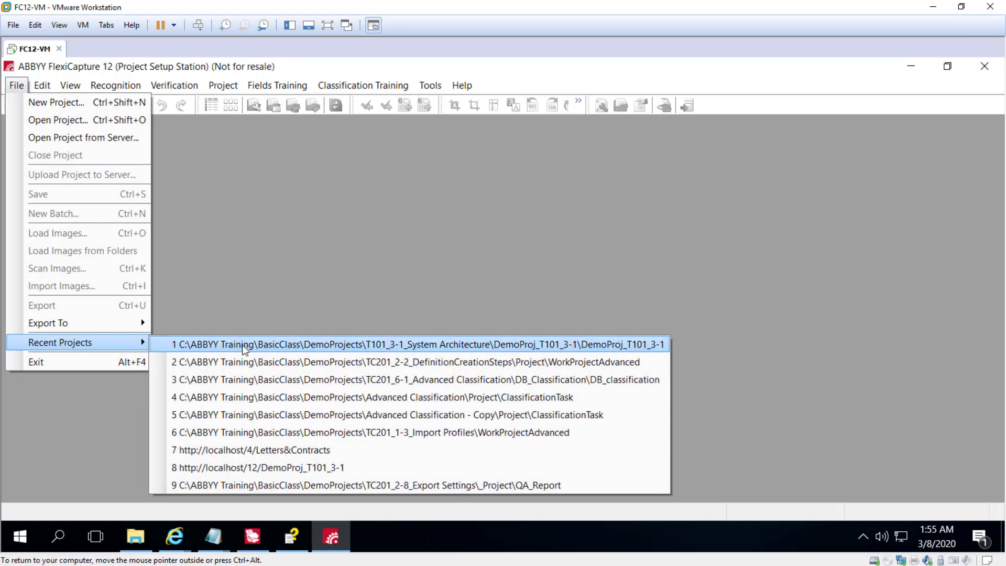
Step: Open recent project DemoProj_T101_3-1 and display its six document definitions
click(245, 345)
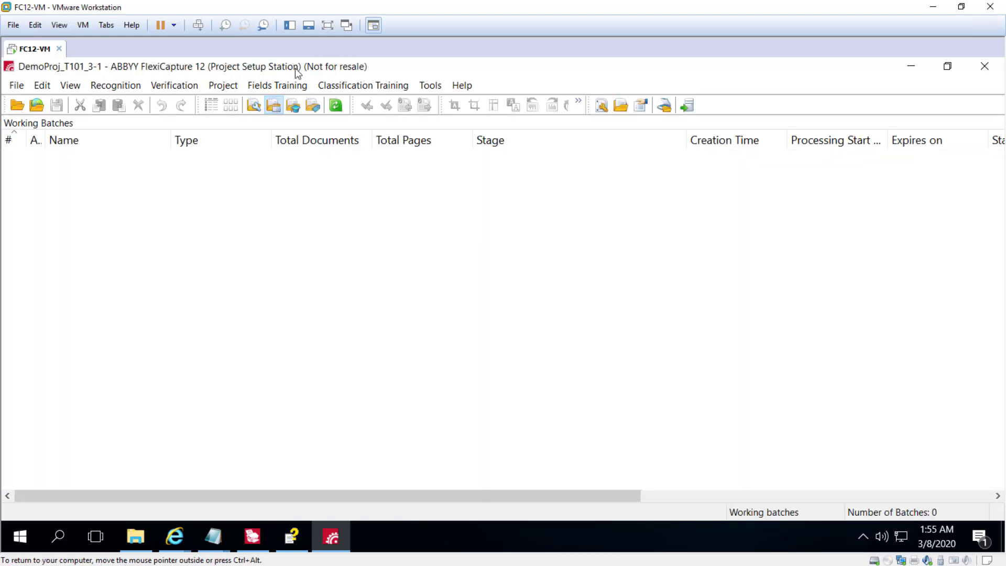
click(228, 90)
click(234, 103)
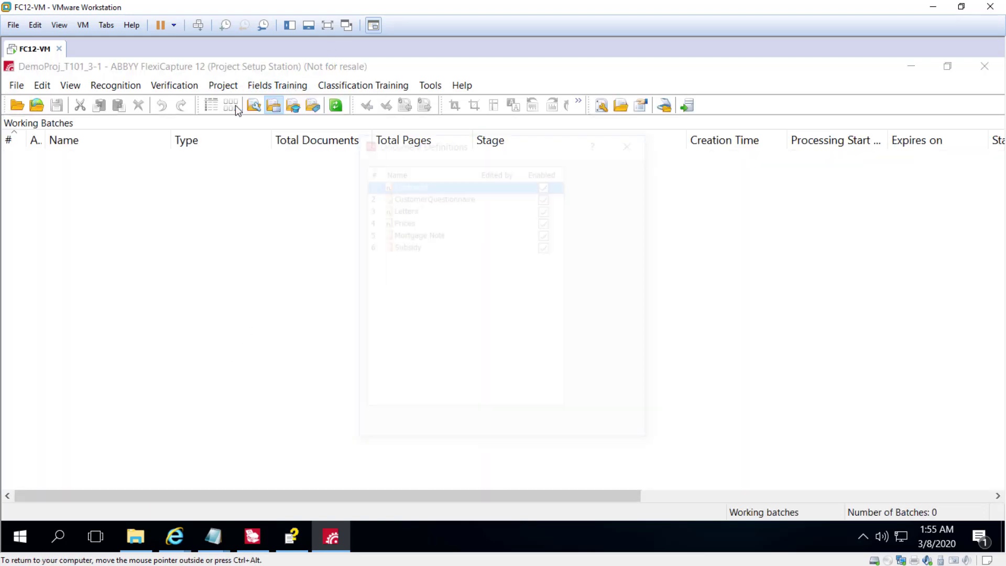